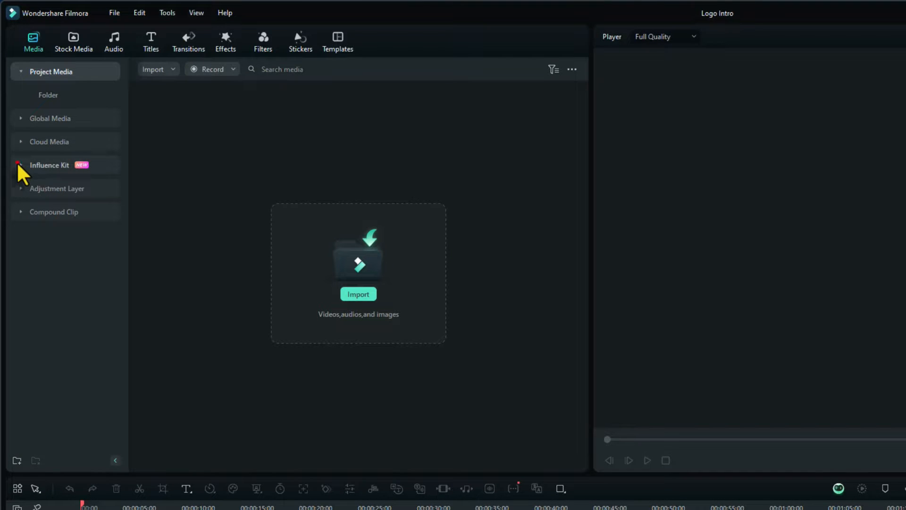
# Step: Start a Brand Logo Reveal from the Influence Kit templates
pyautogui.click(16, 161)
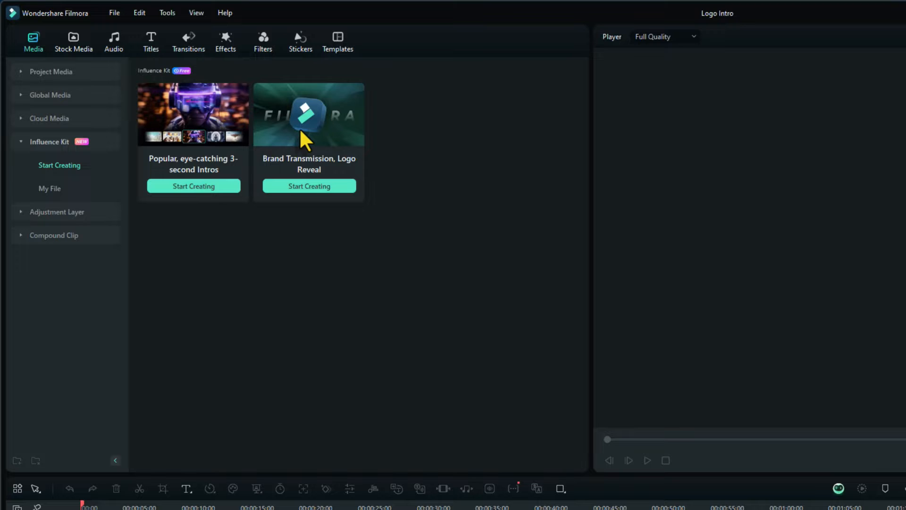
pyautogui.click(304, 187)
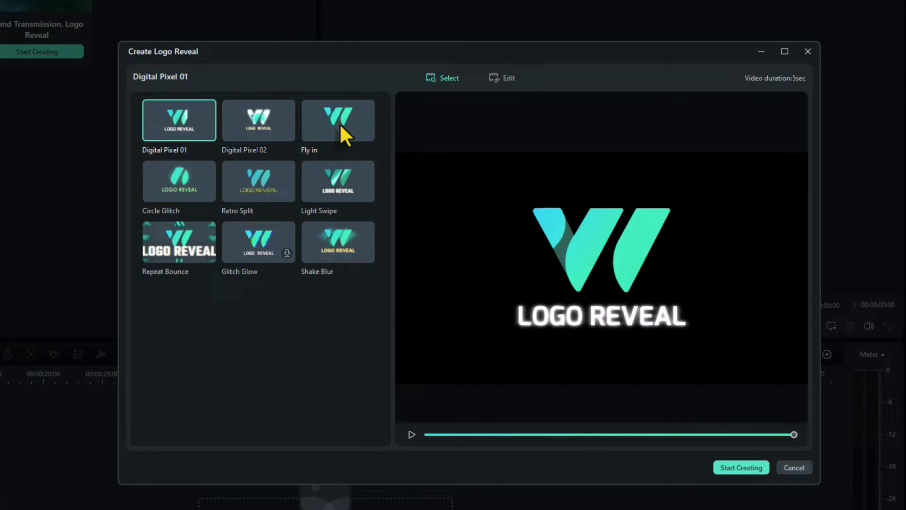
# Step: Preview Glitch Glow, settle on Digital Pixel 01 and move to its customisation step
pyautogui.click(259, 242)
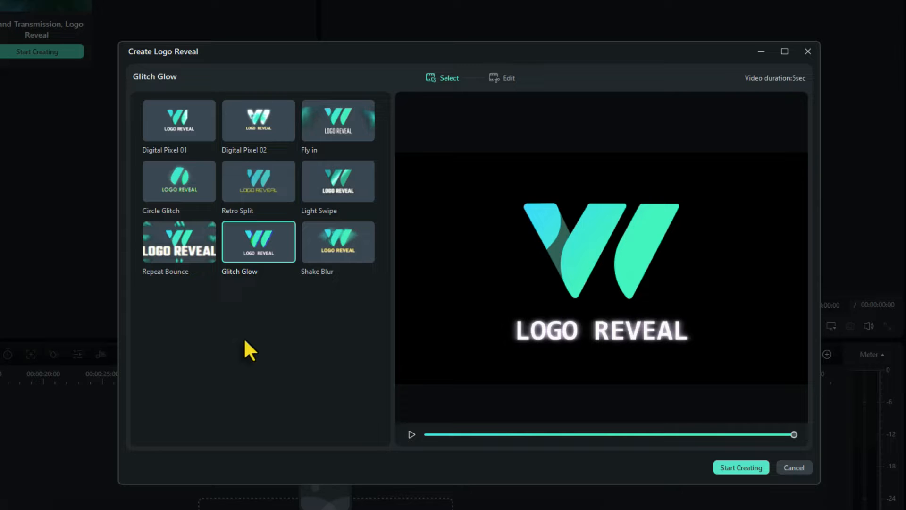
pyautogui.click(169, 126)
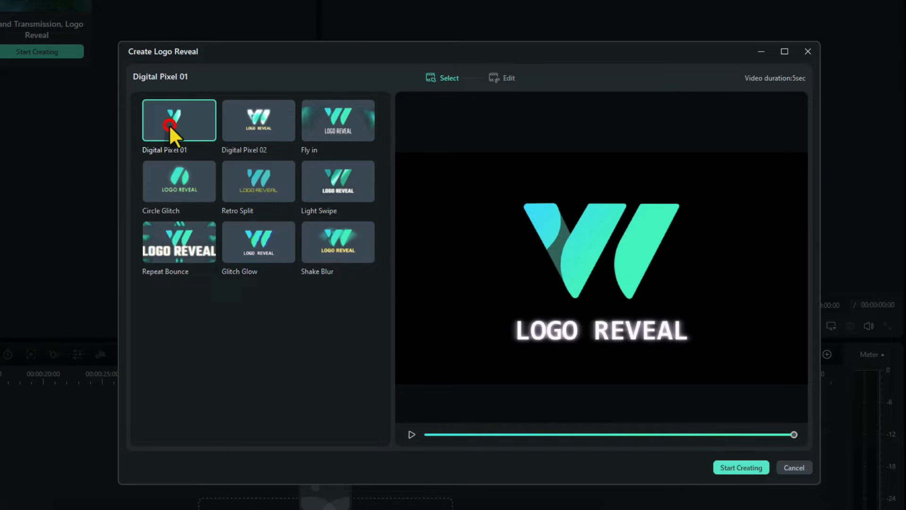
pyautogui.click(509, 77)
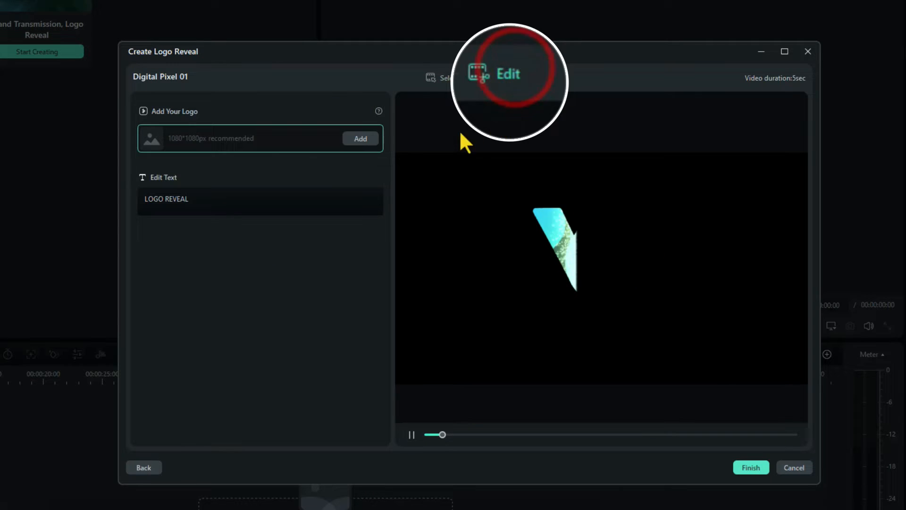
pyautogui.click(144, 467)
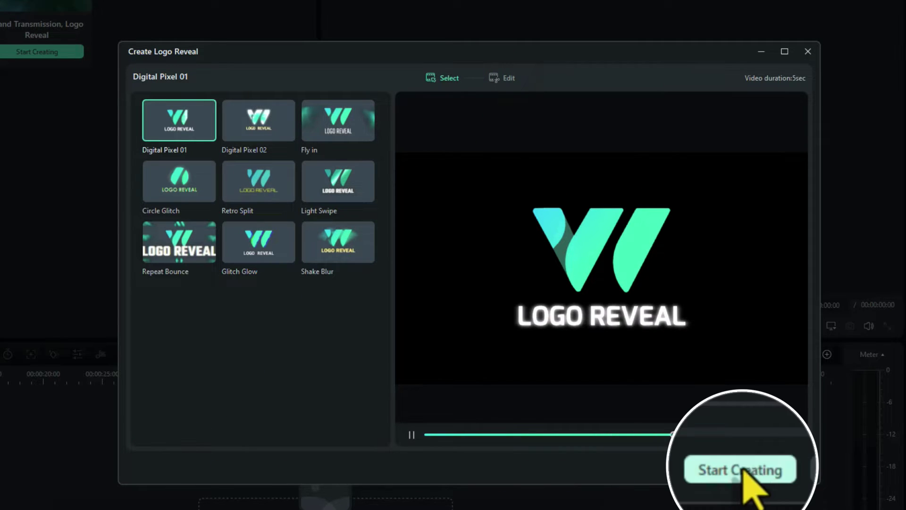
pyautogui.click(741, 470)
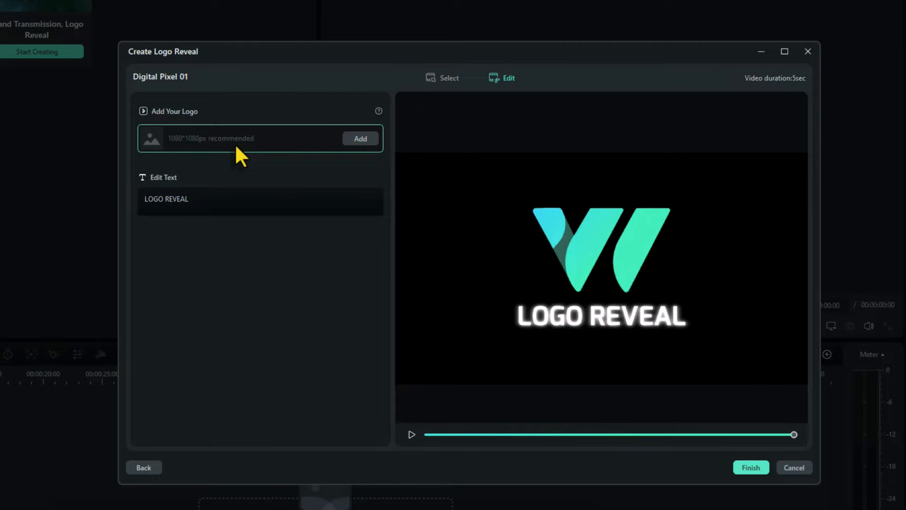
# Step: Load COLORFUL OWL.png as the logo, set the text to DESIGNER and replay the preview
pyautogui.click(359, 139)
pyautogui.doubleClick(316, 146)
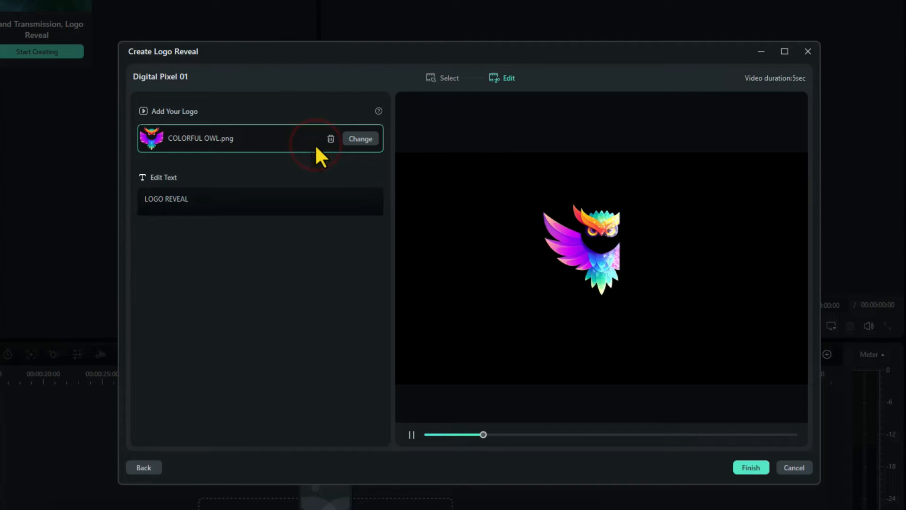
pyautogui.click(215, 199)
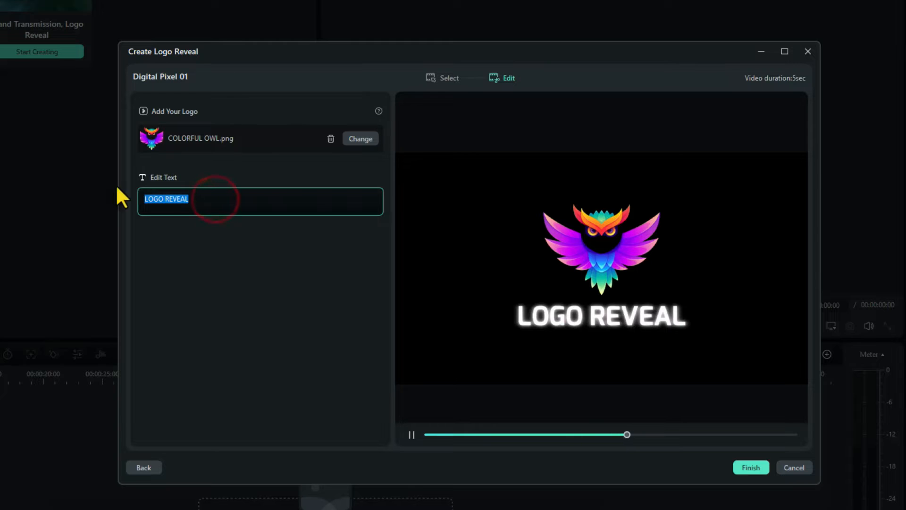
pyautogui.write('DESIG')
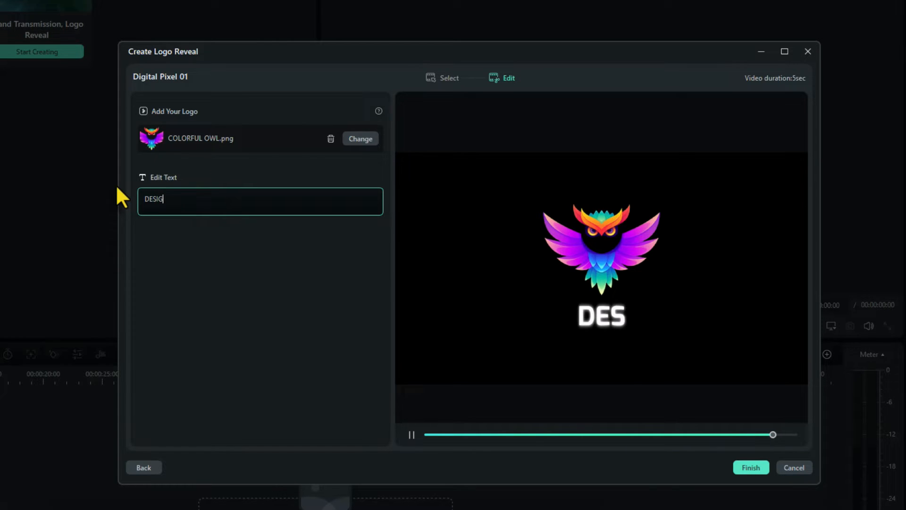
pyautogui.write('NER')
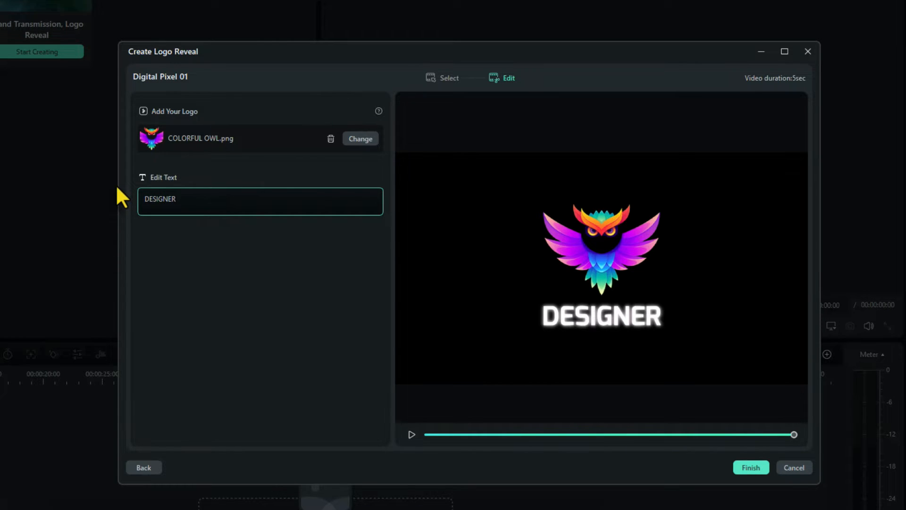
pyautogui.click(410, 433)
# Step: Try Digital Pixel 02 with the COLORFUL OWL.png logo and default LOGO REVEAL text, then return to templates
pyautogui.click(148, 465)
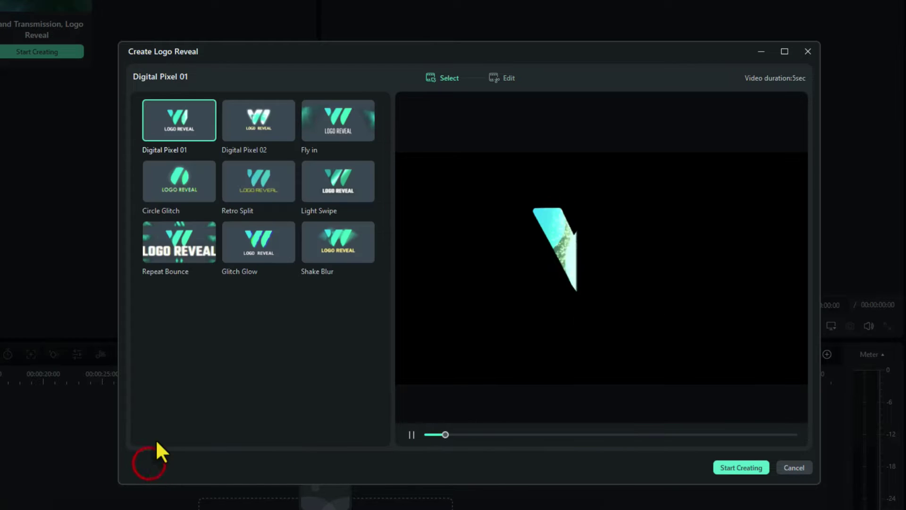
pyautogui.click(250, 129)
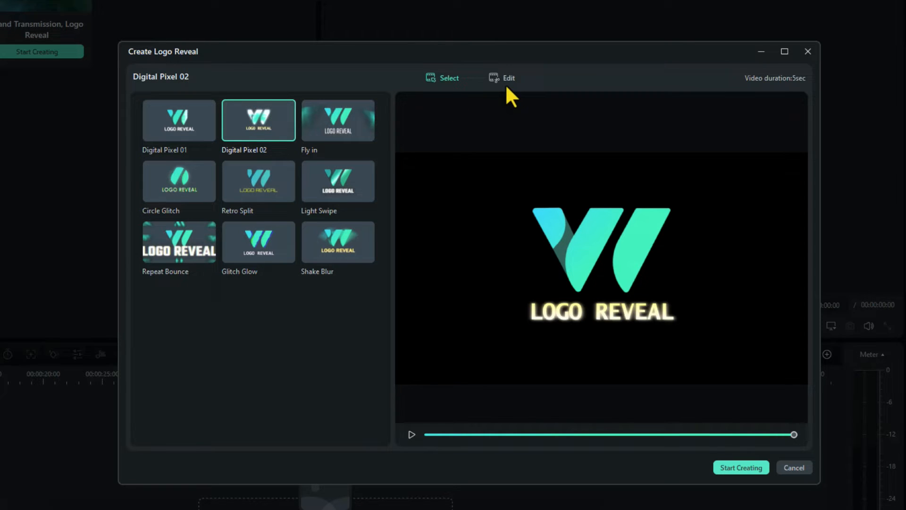
pyautogui.click(741, 467)
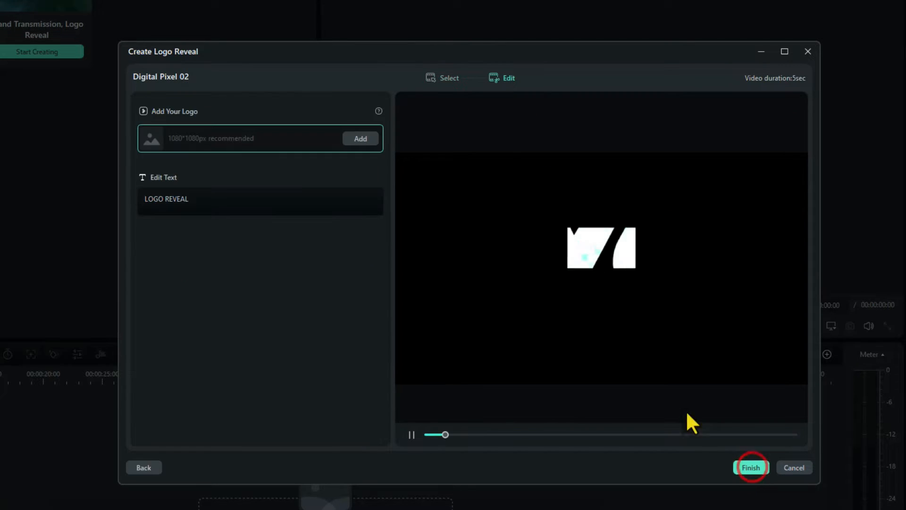
pyautogui.click(359, 138)
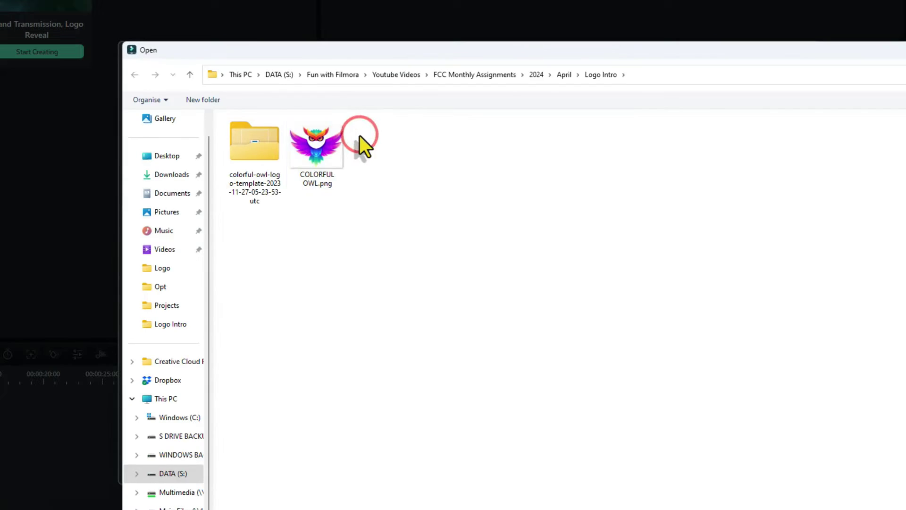
pyautogui.doubleClick(319, 139)
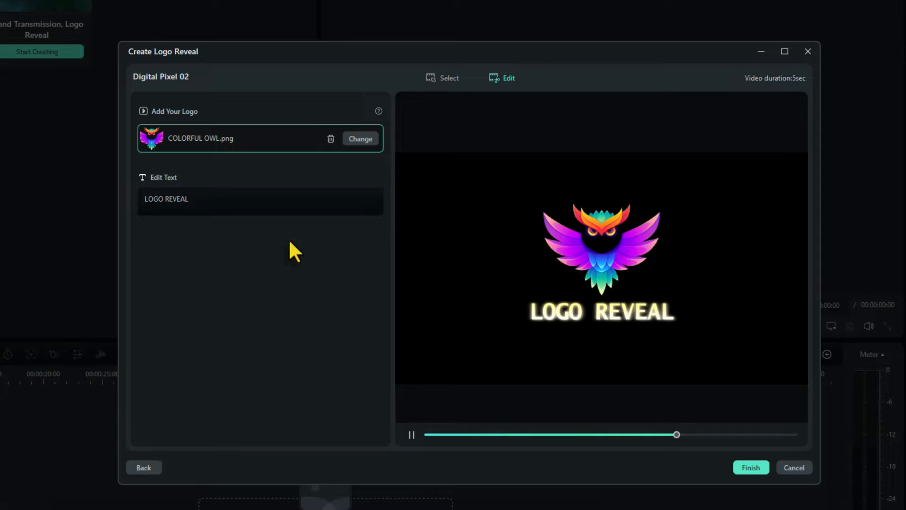
pyautogui.click(411, 434)
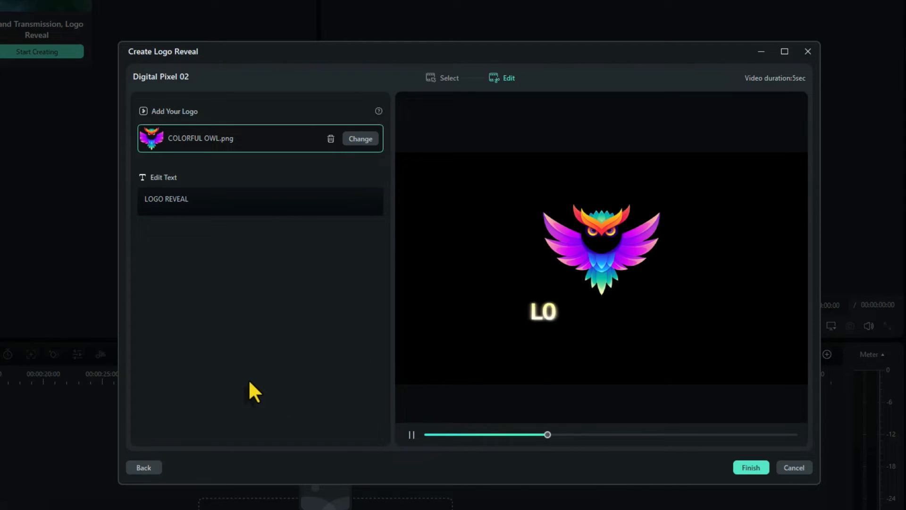
pyautogui.click(144, 467)
pyautogui.click(339, 129)
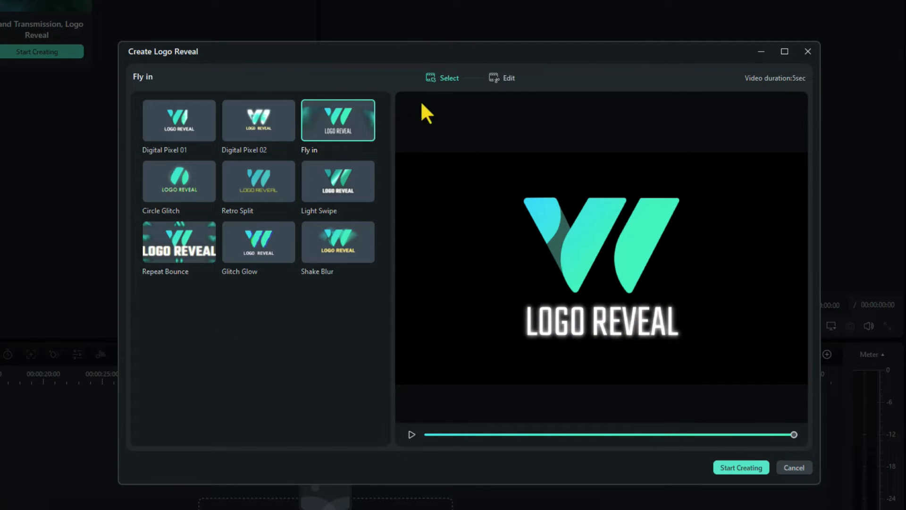
pyautogui.click(500, 73)
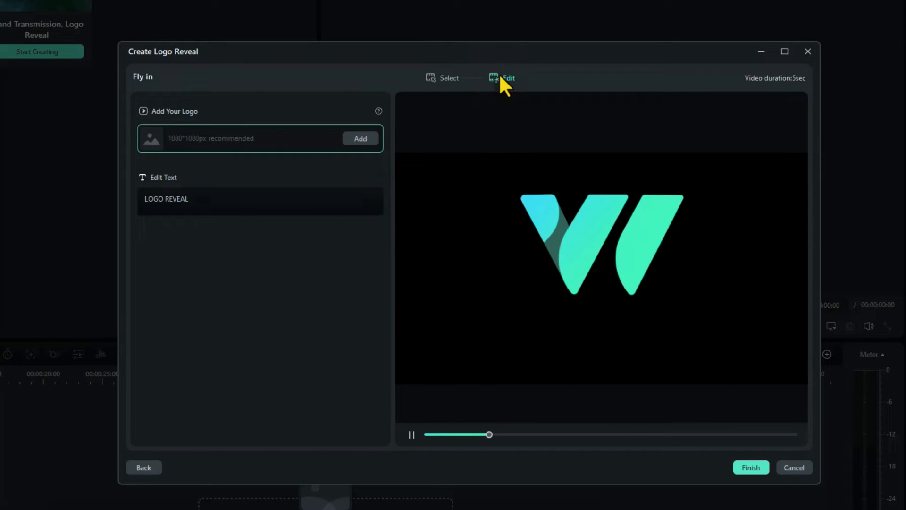
pyautogui.click(361, 137)
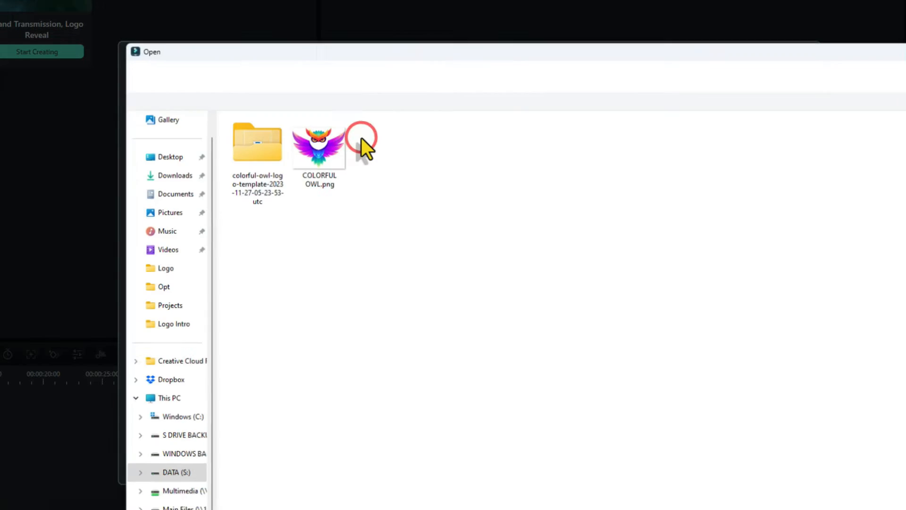
pyautogui.doubleClick(317, 145)
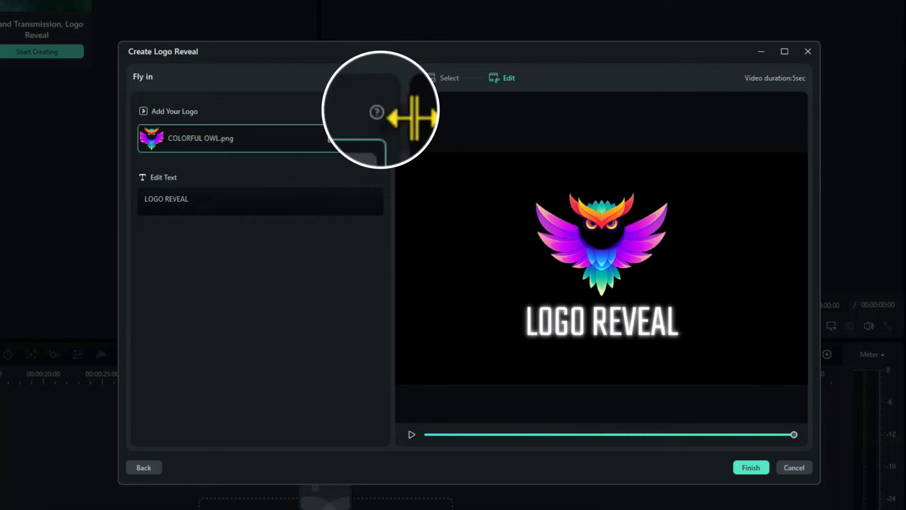
pyautogui.moveTo(378, 111)
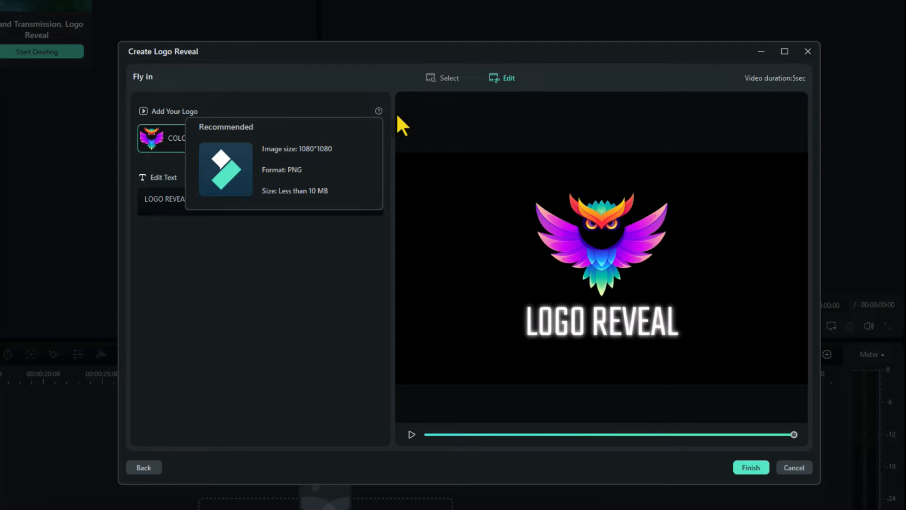
pyautogui.click(144, 468)
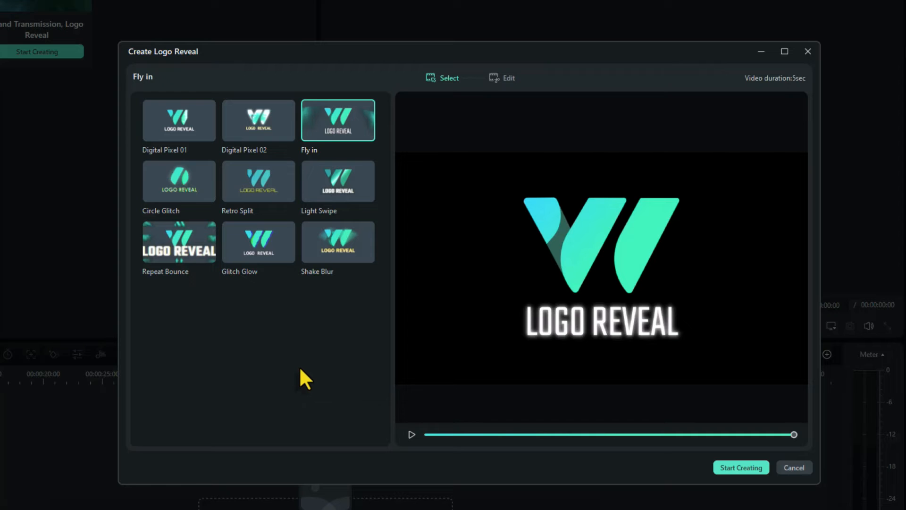
# Step: Choose Digital Pixel 01 and load COLORFUL OWL.png as its logo
pyautogui.click(179, 120)
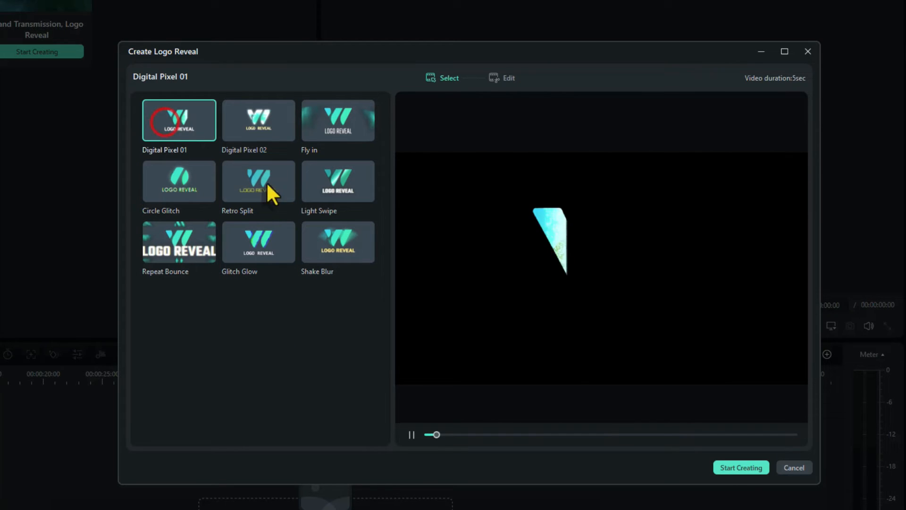
pyautogui.click(742, 468)
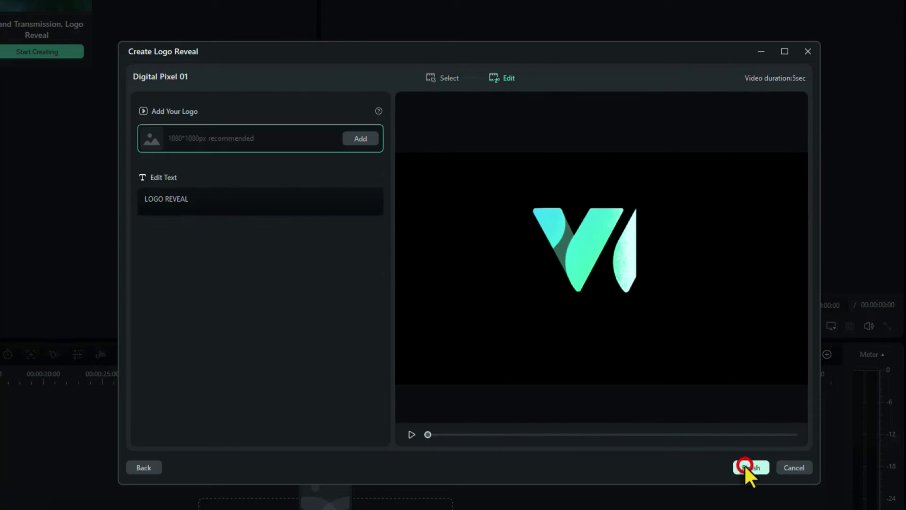
pyautogui.click(363, 138)
pyautogui.click(324, 146)
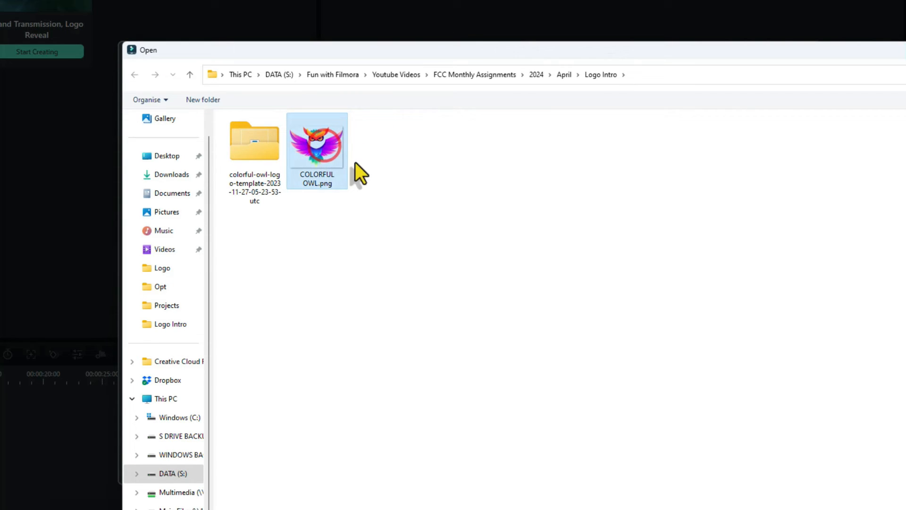
pyautogui.doubleClick(317, 141)
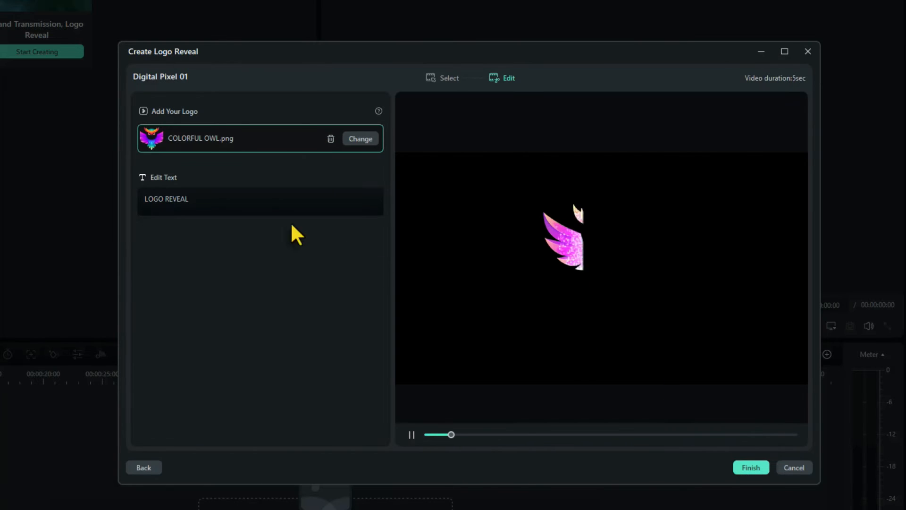
# Step: Replace LOGO REVEAL with DESIGNER and finish, adding the reveal to the project
pyautogui.click(233, 200)
pyautogui.press('BackSpace')
pyautogui.press('BackSpace')
pyautogui.press('BackSpace')
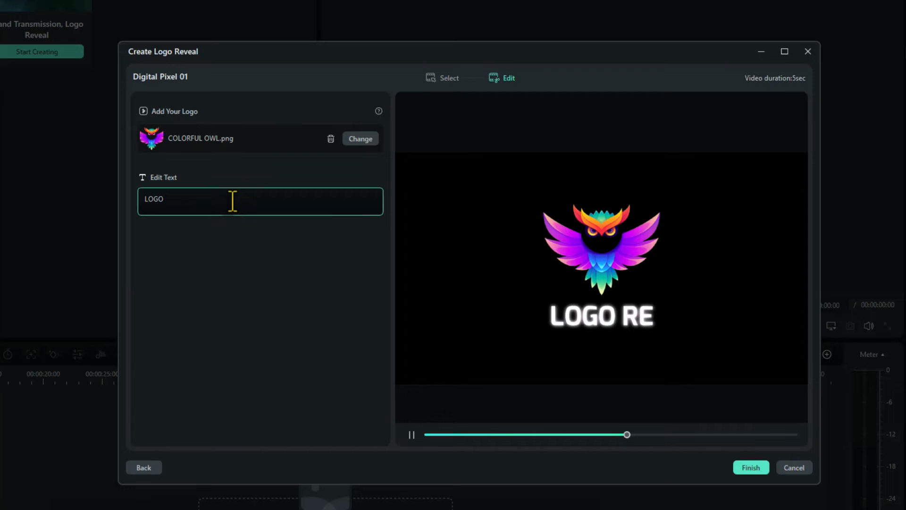
pyautogui.press('BackSpace')
pyautogui.press('BackSpace')
pyautogui.write('DES')
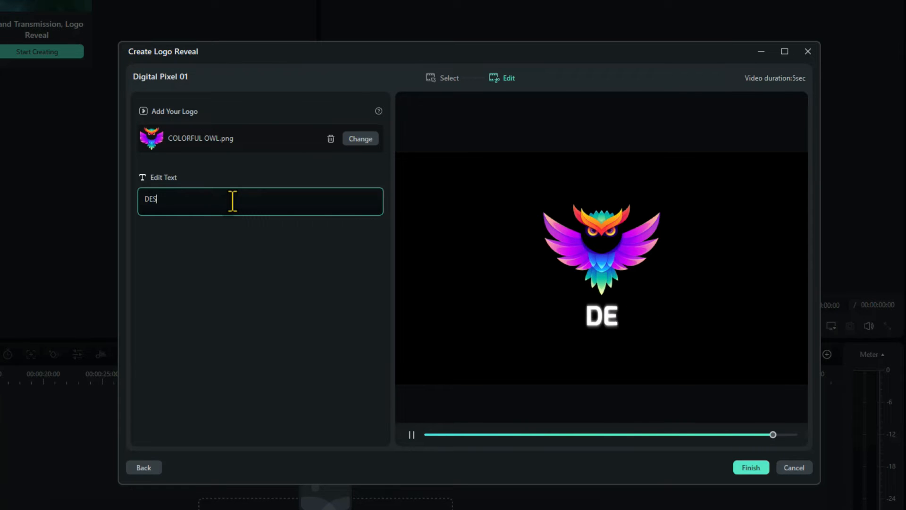
pyautogui.write('IGNER')
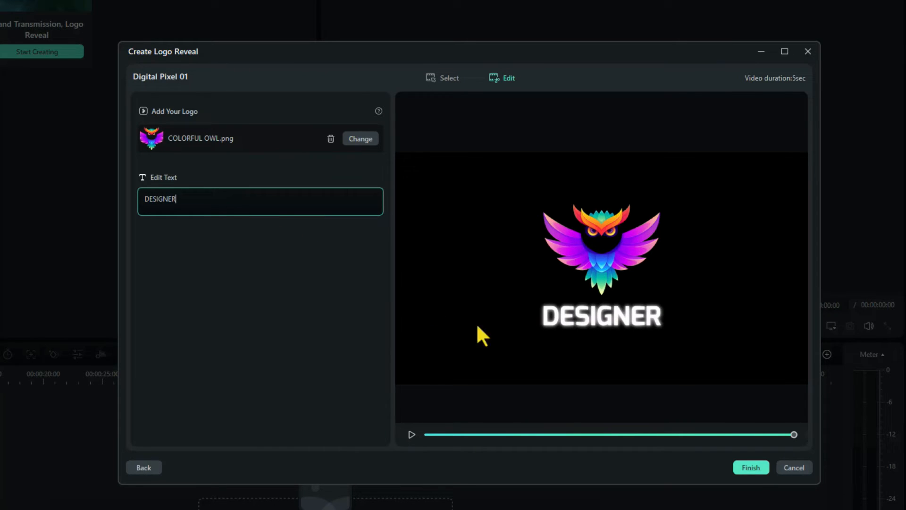
pyautogui.click(751, 467)
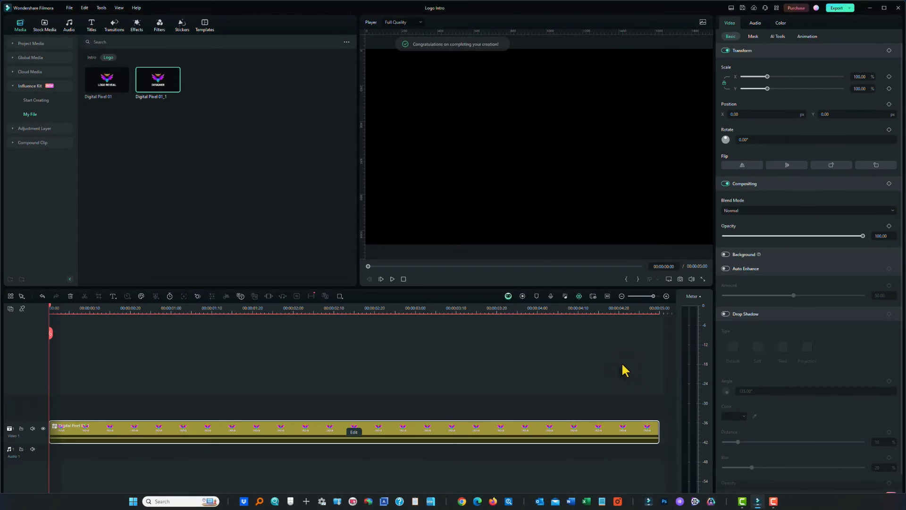
# Step: Play the Digital Pixel 01_1 clip, review its reveal settings and cancel without changes
pyautogui.click(392, 279)
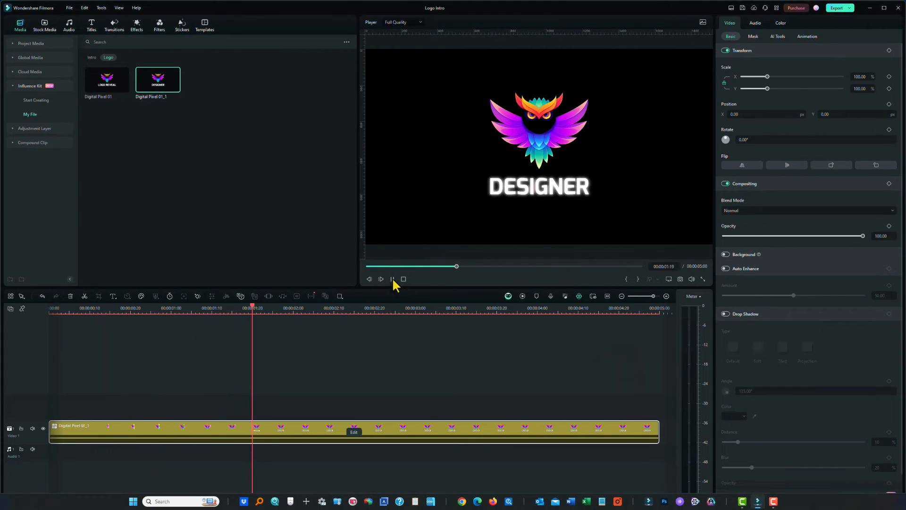
pyautogui.click(404, 279)
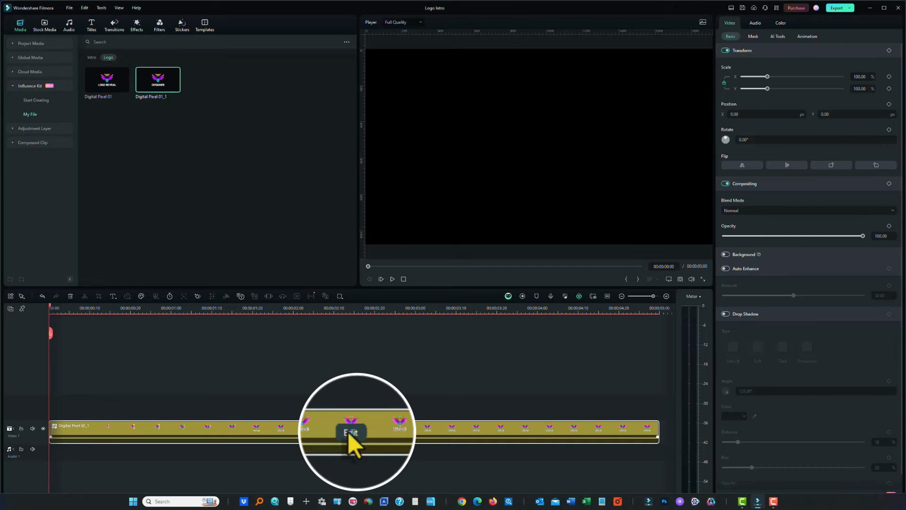
pyautogui.click(348, 430)
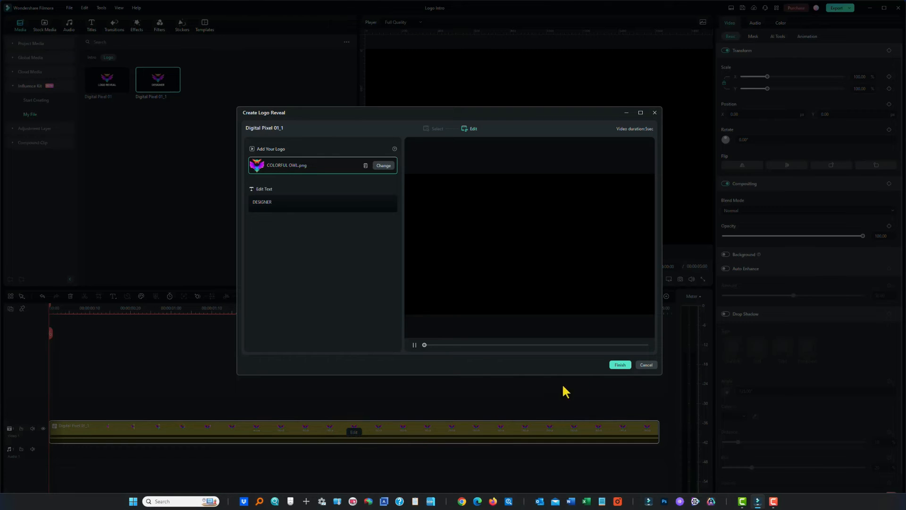
pyautogui.click(647, 365)
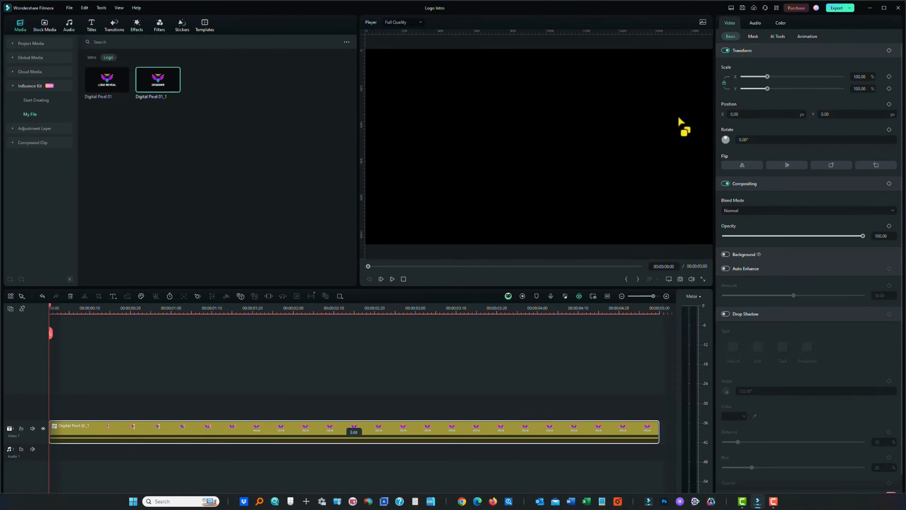
# Step: Choose Create Video from the Export menu to export the project
pyautogui.click(853, 10)
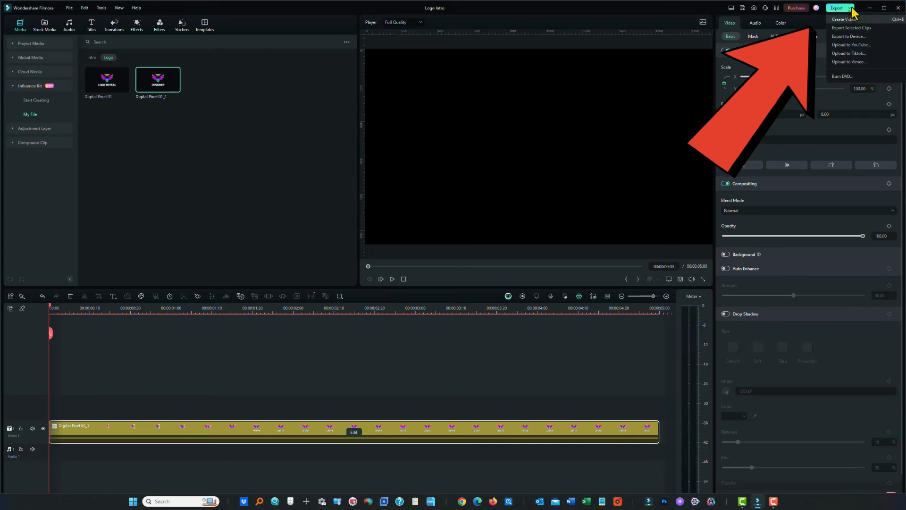
pyautogui.click(845, 19)
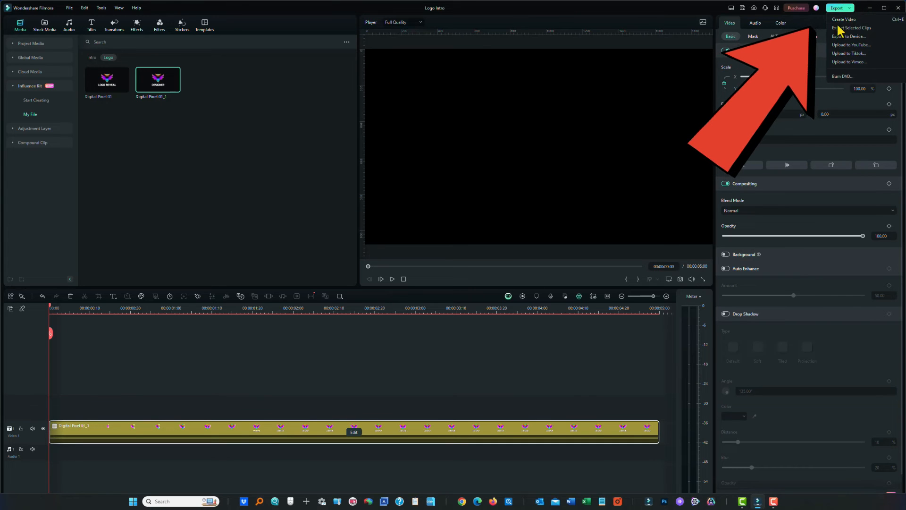